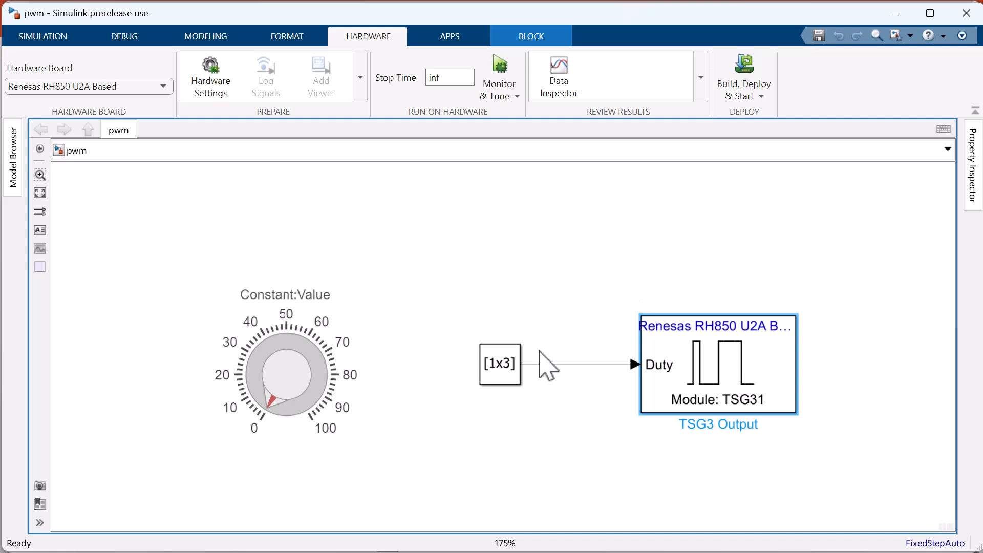
Check the constant value in the Constant block's parameters and close them unchanged.
double_click(500, 358)
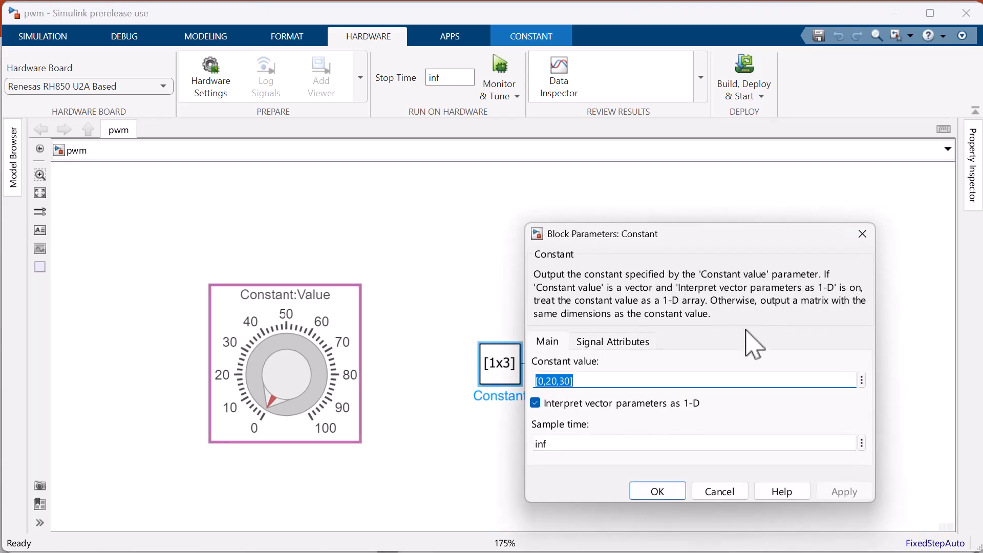
left_click(862, 234)
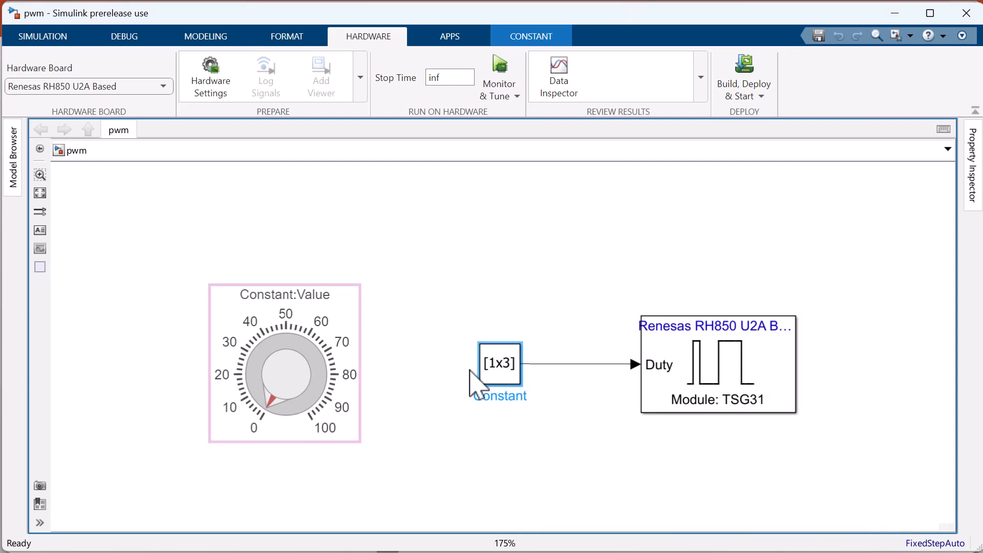
Open the model's hardware implementation configuration and import the CDF file R7F702300x.arxml in the build options.
key("ctrl+e")
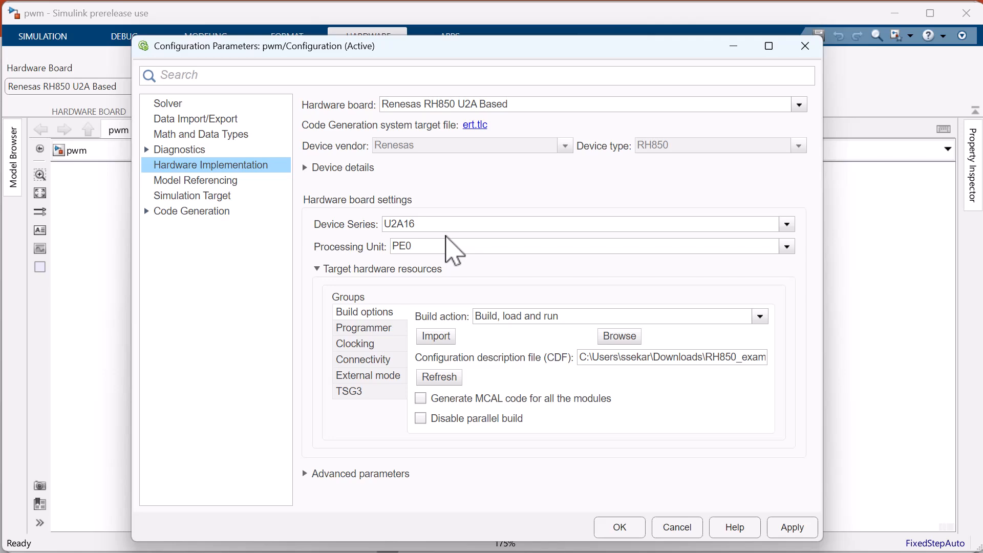
left_click(437, 335)
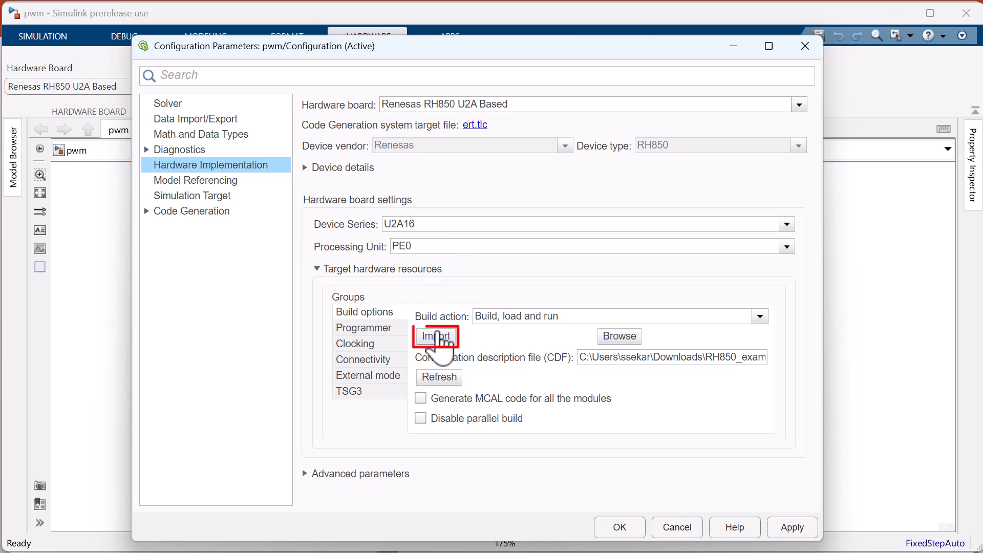
left_click(345, 182)
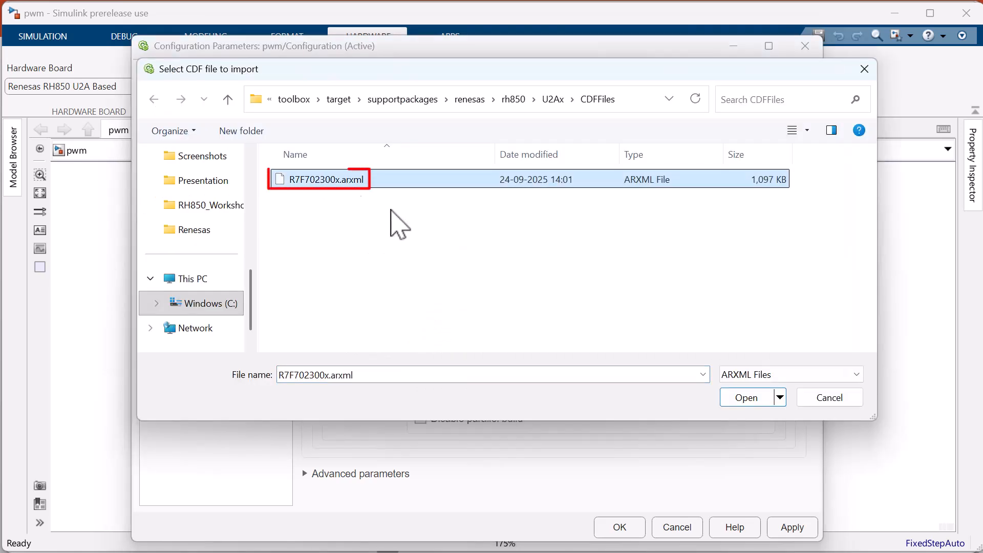
left_click(737, 399)
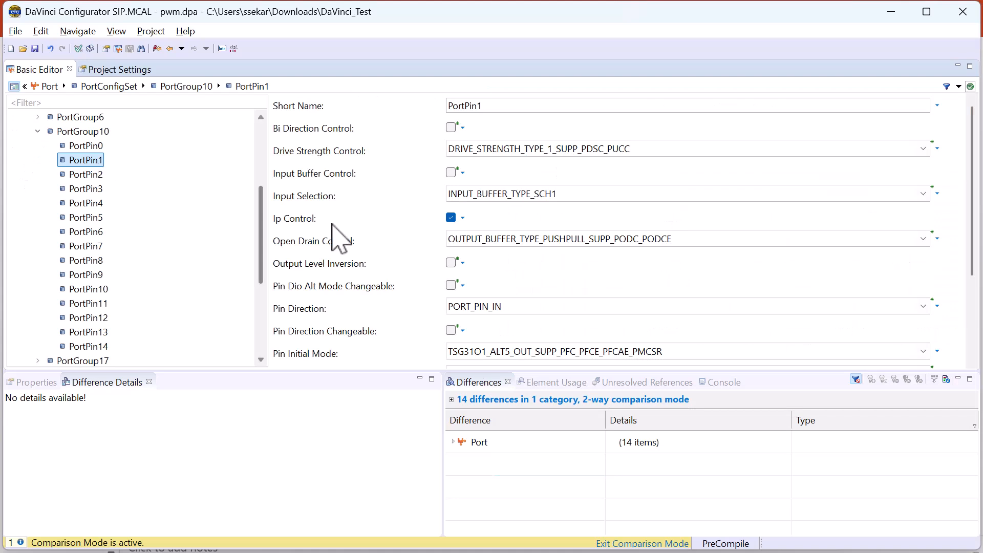
In DaVinci Configurator, review the Pin Initial Mode of PortPin1 through PortPin6 in PortGroup10.
scroll(419, 281, "down", 2)
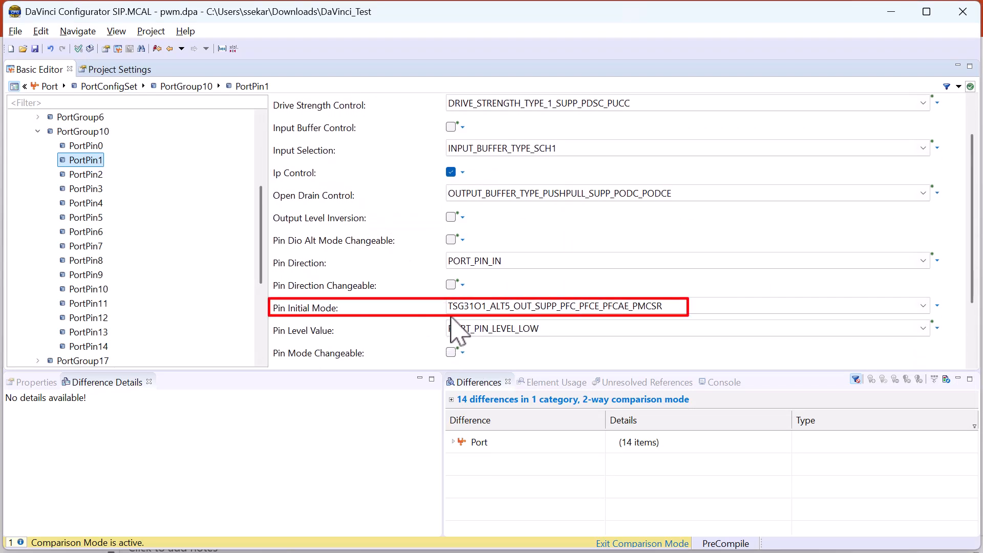
key("Down")
key("Down")
key("Down")
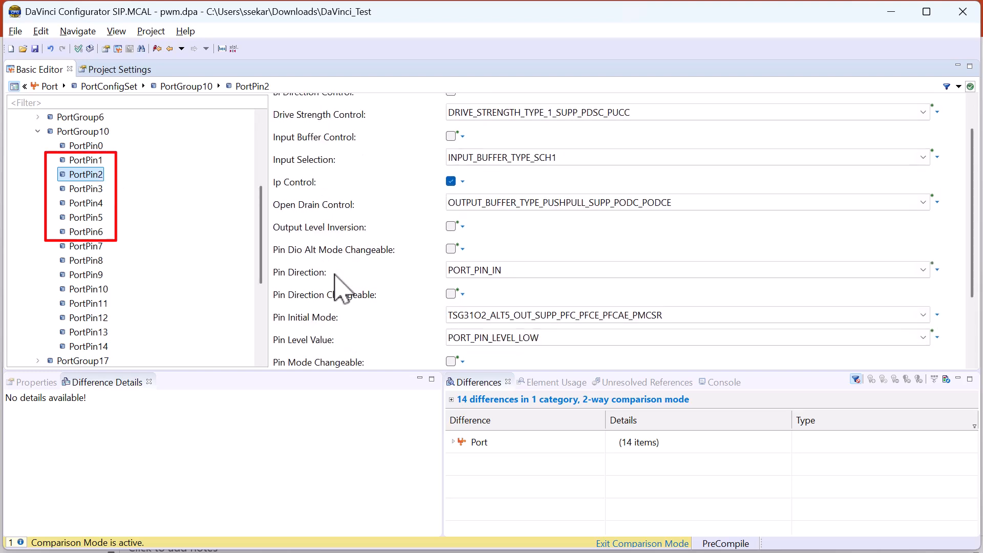
key("Down")
key("Down")
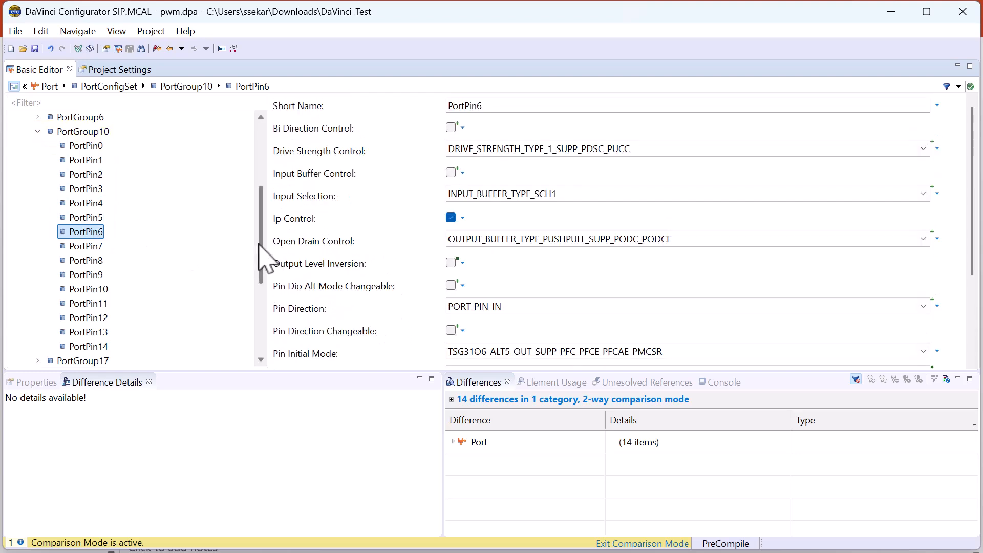
Review the pin direction and initial mode of PortPin6 in PortGroup6.
left_click_drag(260, 254, 266, 143)
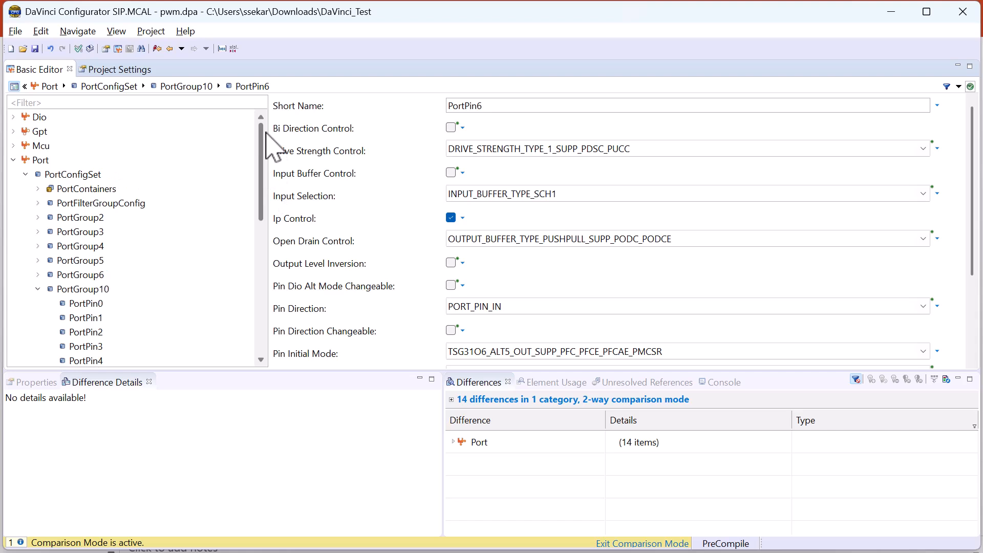
left_click(37, 274)
left_click(82, 217)
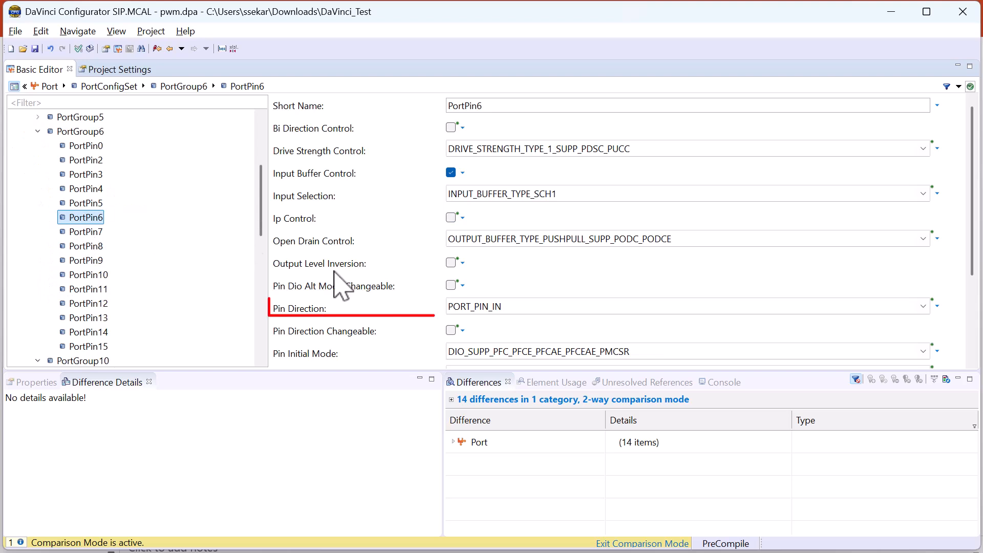
scroll(402, 304, "down", 1)
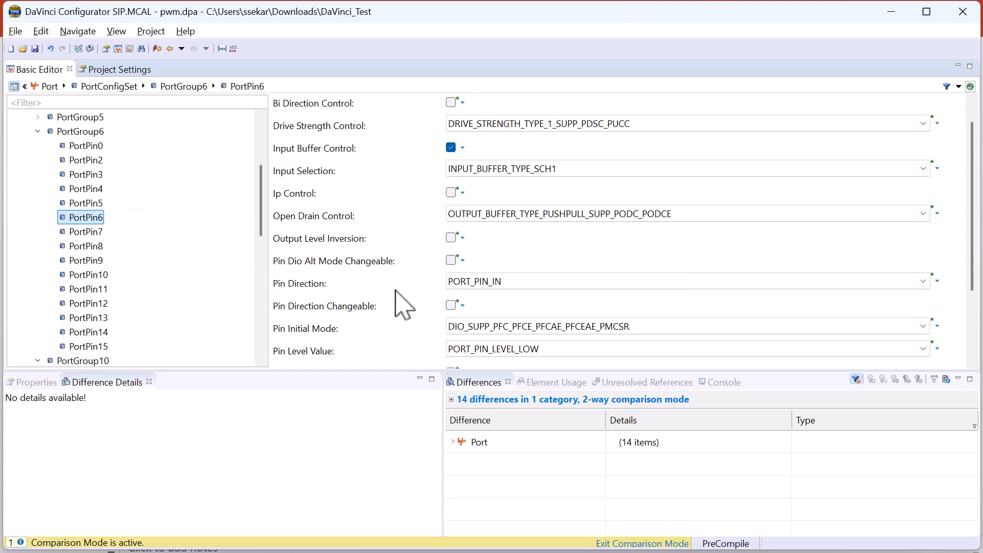
Expand the Dio configuration and inspect the port name of DioPort and the settings of its first DioChannel.
scroll(204, 231, "up", 3)
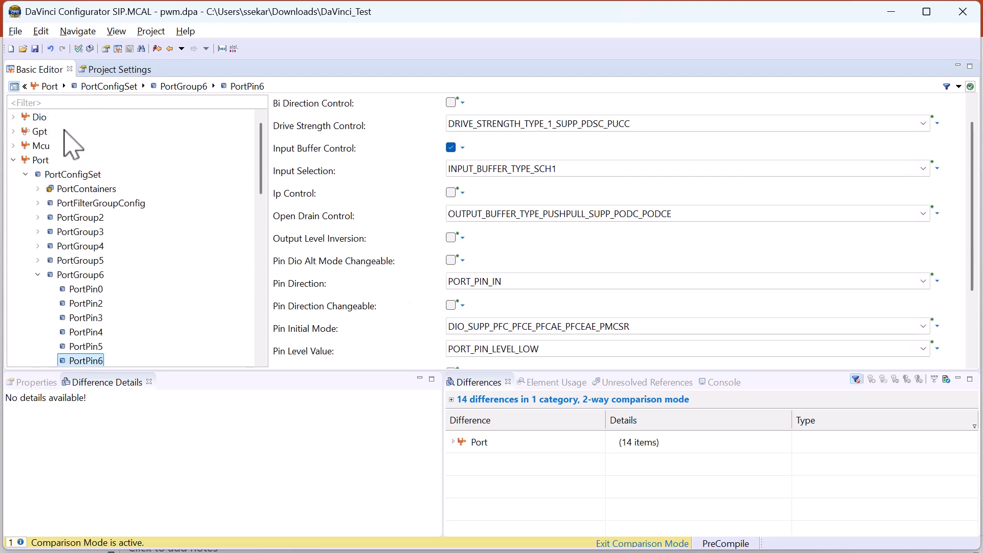
left_click(15, 117)
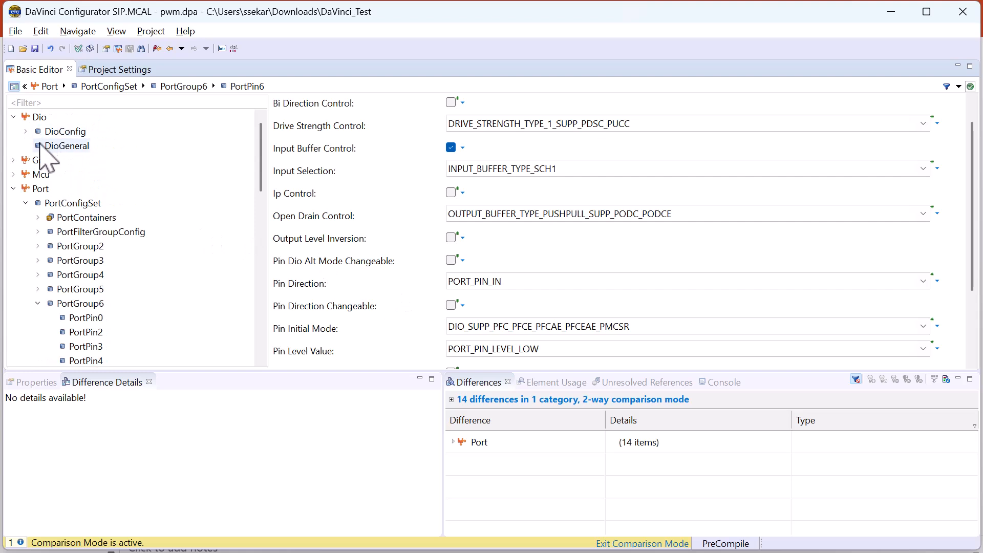
left_click(26, 132)
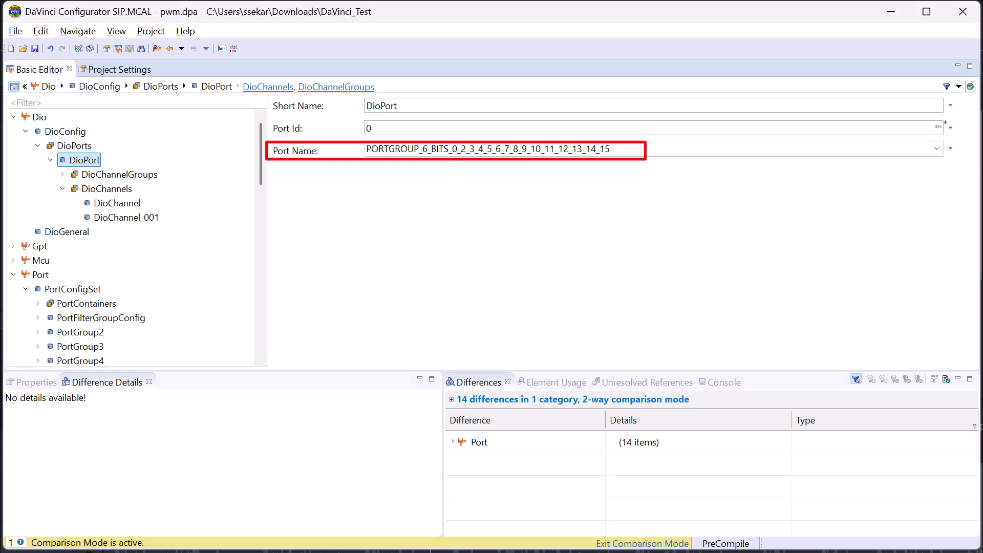
left_click(108, 203)
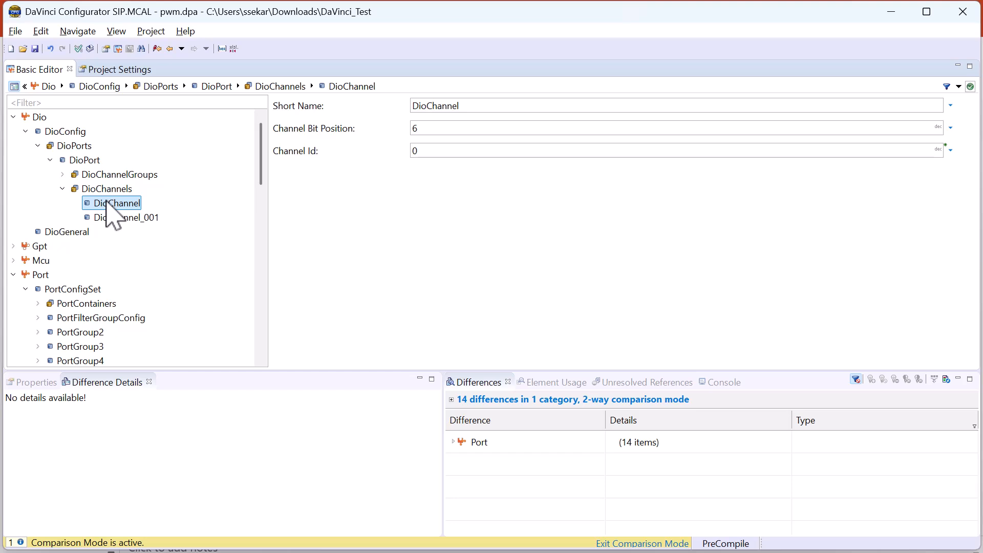
Export the Dio, Gpt, Mcu and Port module configurations to tsg3.arxml in the TSG3 folder.
left_click(17, 32)
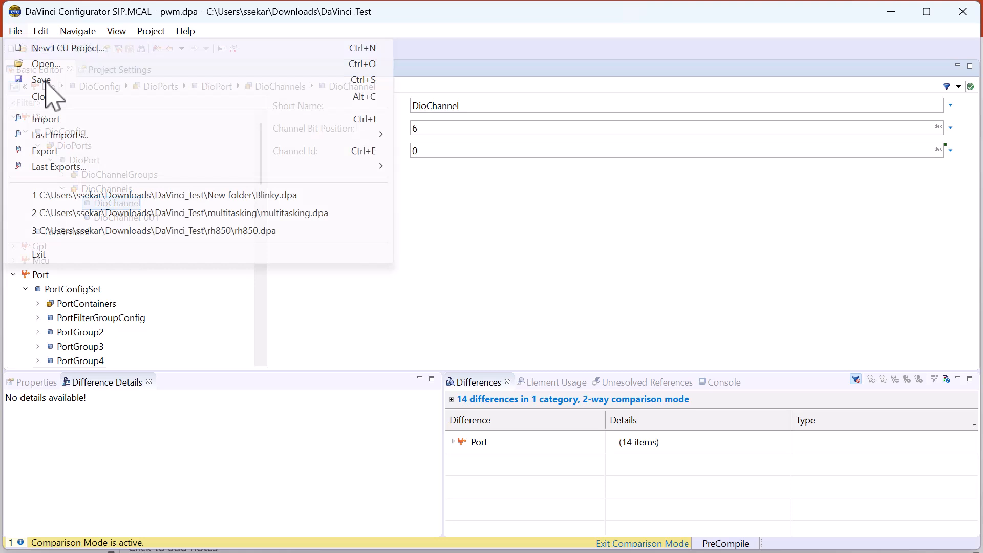
left_click(90, 155)
left_click(669, 145)
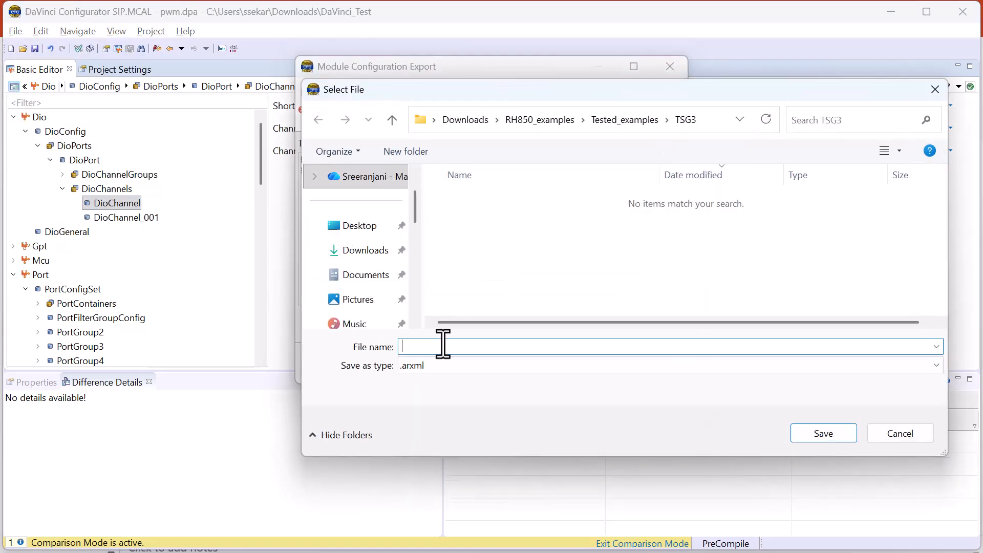
type("tsg3")
left_click(818, 435)
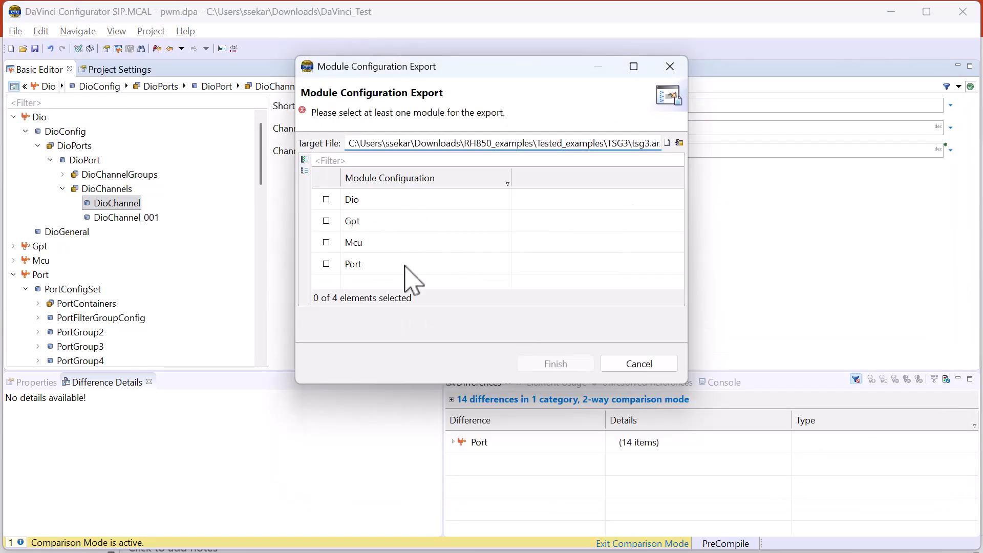
left_click(305, 161)
left_click(555, 363)
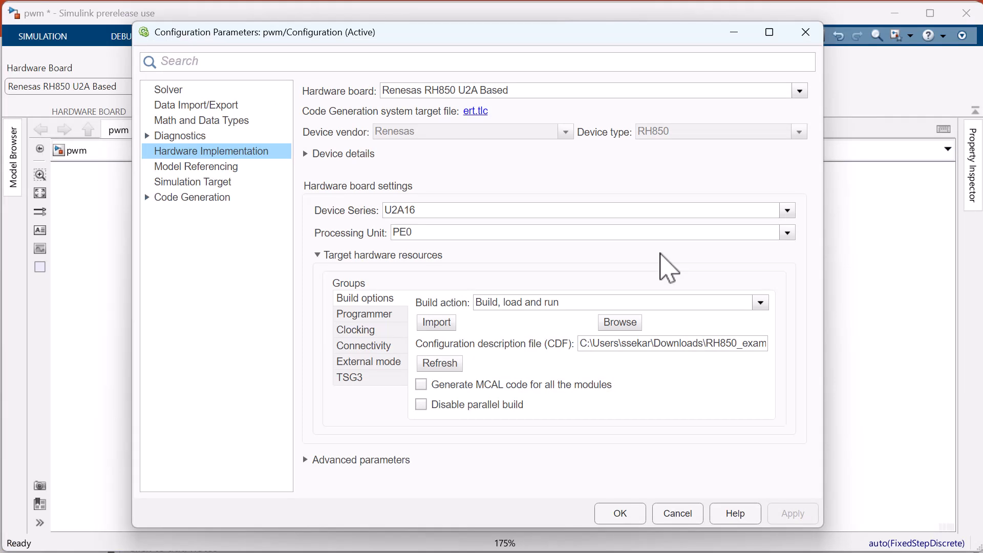
Back in Simulink's configuration parameters, select tsg3.arxml from the TSG3 folder as the configuration description file.
left_click(622, 322)
left_click(354, 189)
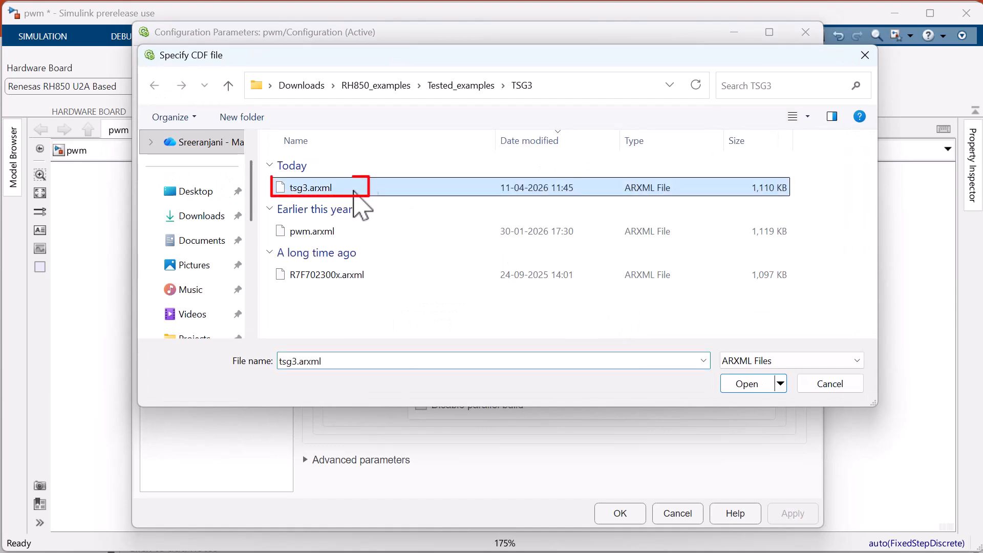
left_click(749, 385)
left_click(721, 350)
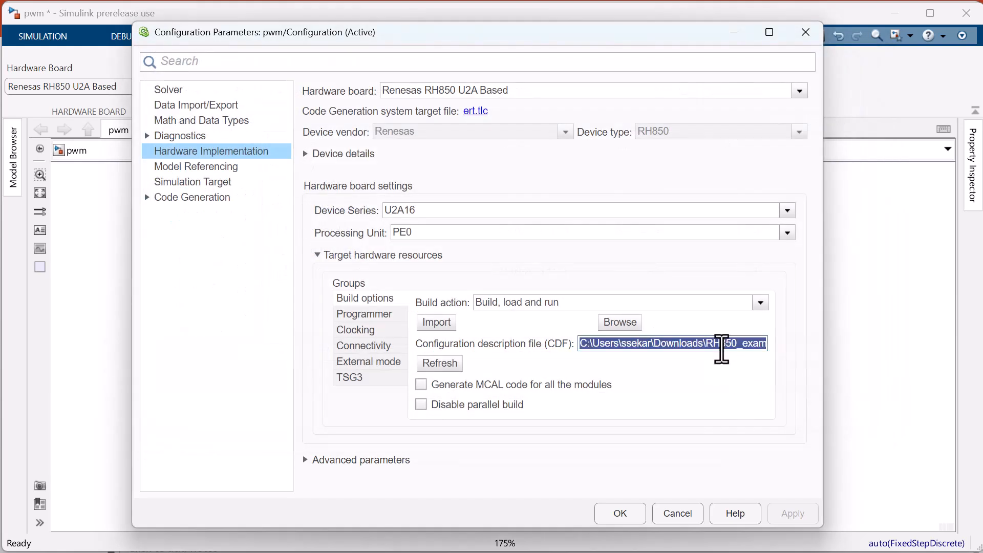
key("End")
left_click(538, 365)
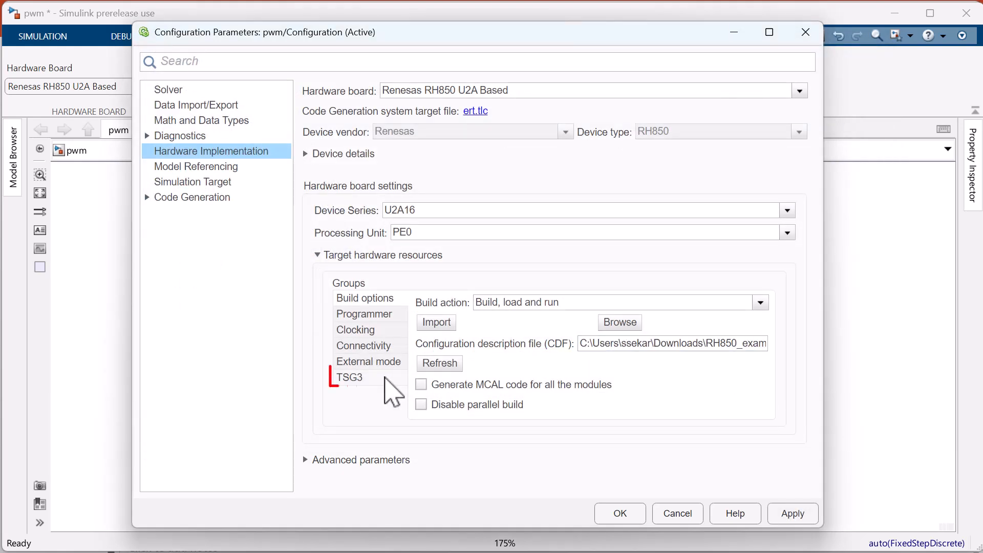
Review the TSG31 settings in the TSG3 group of the target hardware resources.
left_click(387, 380)
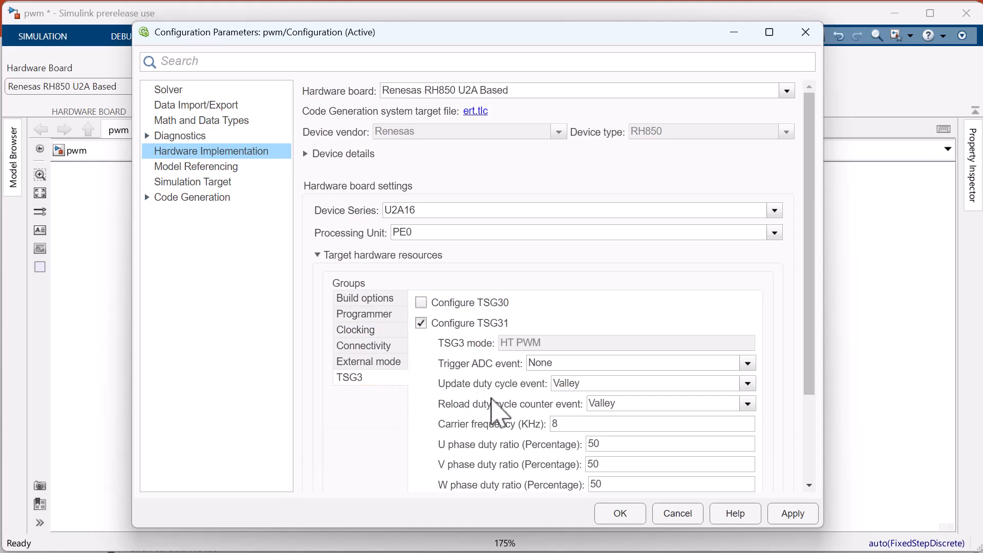
scroll(507, 410, "down", 3)
Look up the board's serial port in Device Manager and set the connectivity COM port to COM7.
left_click(364, 231)
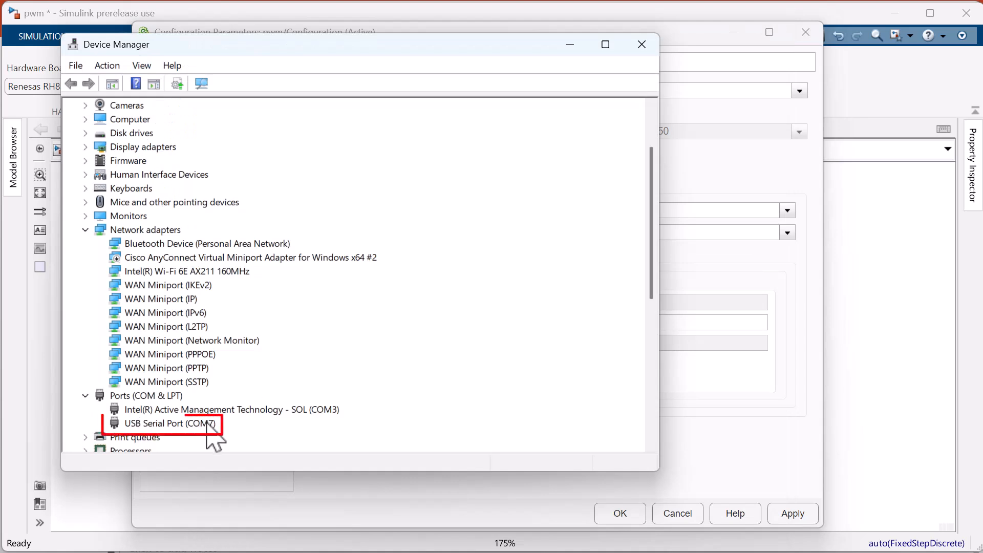
left_click(713, 378)
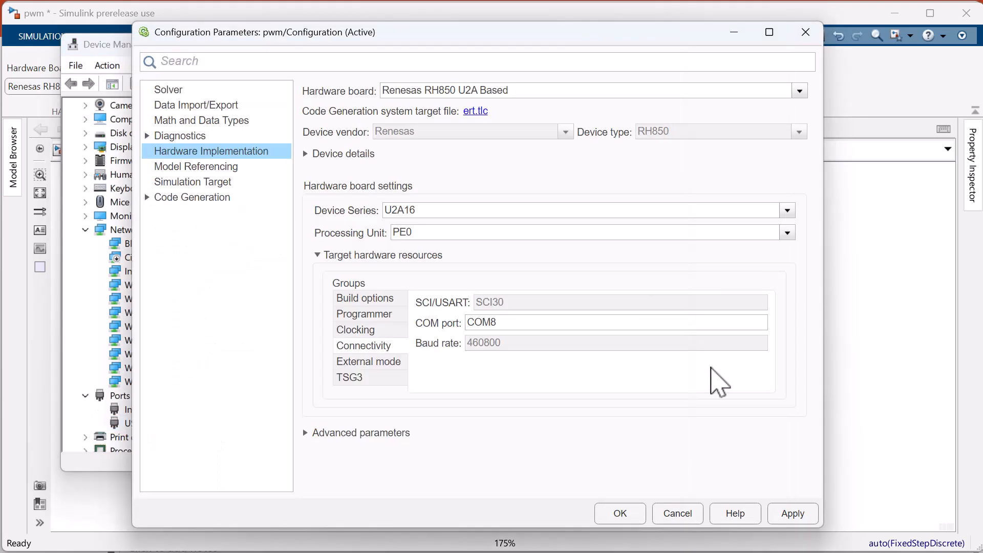
left_click(601, 323)
key("BackSpace")
type("7")
left_click(545, 381)
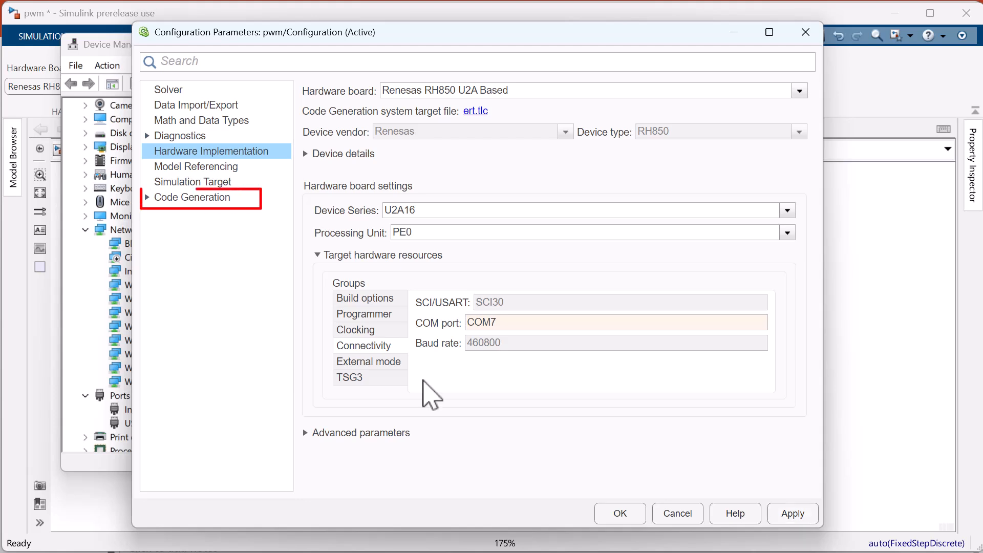
Check the code generation optimization settings, and apply and close the configuration parameters.
left_click(148, 198)
left_click(174, 212)
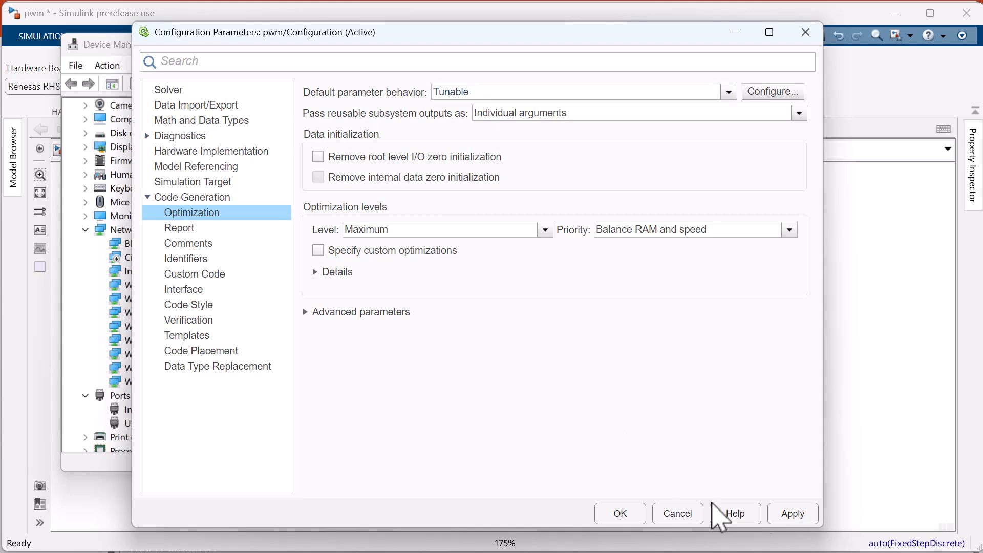
left_click(792, 514)
left_click(621, 518)
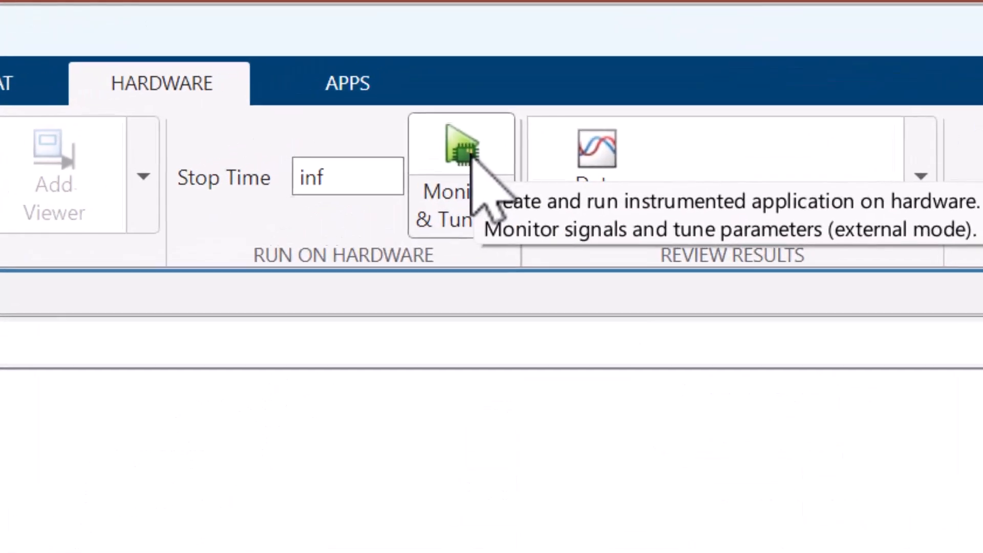
Run the model on the board with Monitor & Tune and turn the Constant value knob to about 100.
left_click(492, 92)
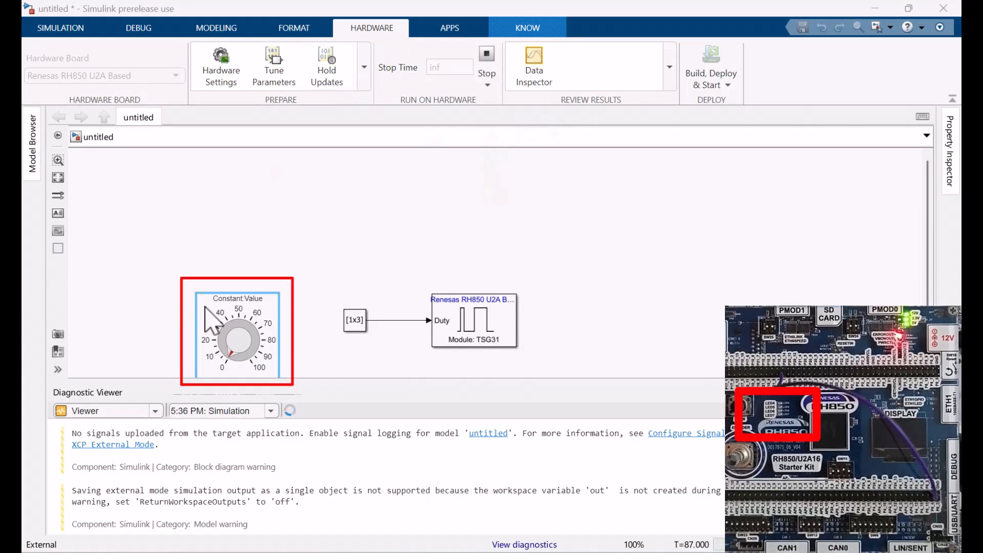
left_click_drag(230, 353, 250, 368)
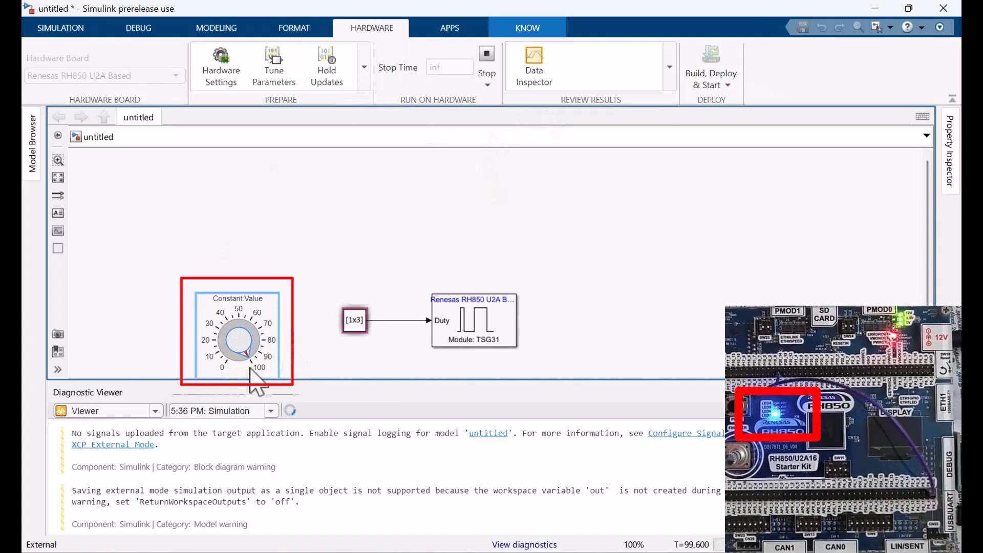